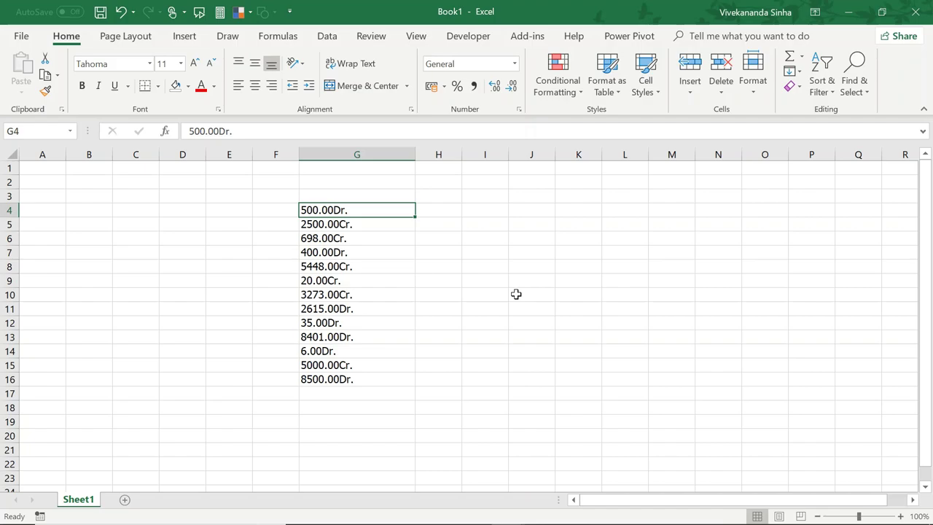
Strip 'Cr.' from the G4:G16 amounts with an empty replacement, turning values like 2500 and 5000 into numbers
{"action": "left_click_drag", "start_coordinate": [349, 209], "coordinate": [344, 372]}
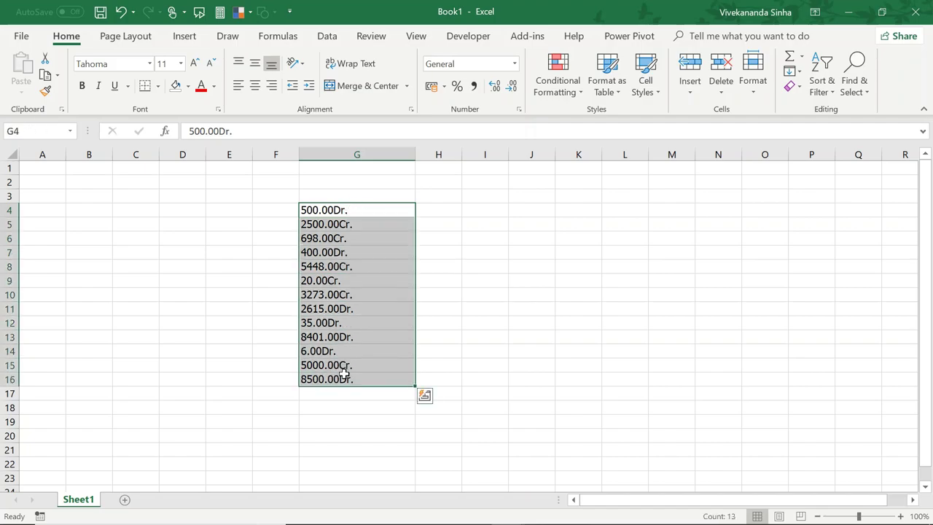
{"action": "key", "text": "ctrl+h"}
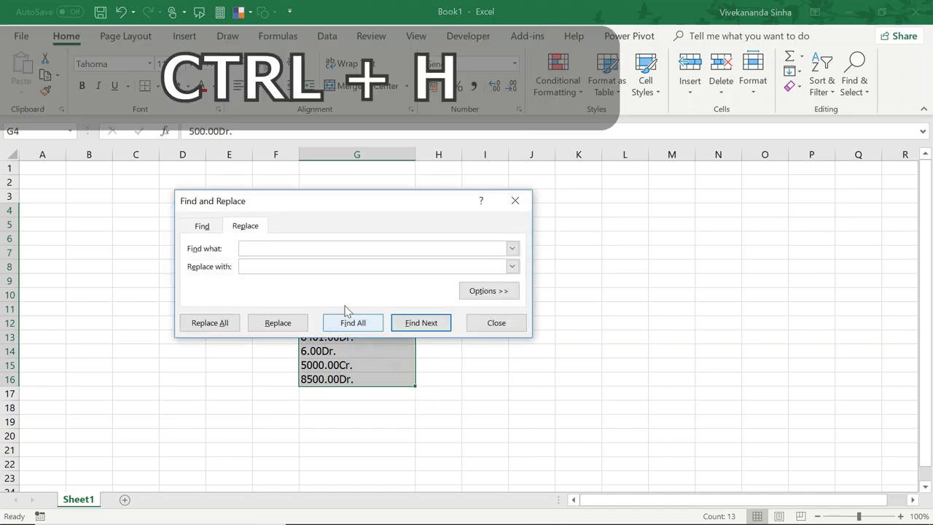
{"action": "left_click_drag", "start_coordinate": [347, 211], "coordinate": [658, 192]}
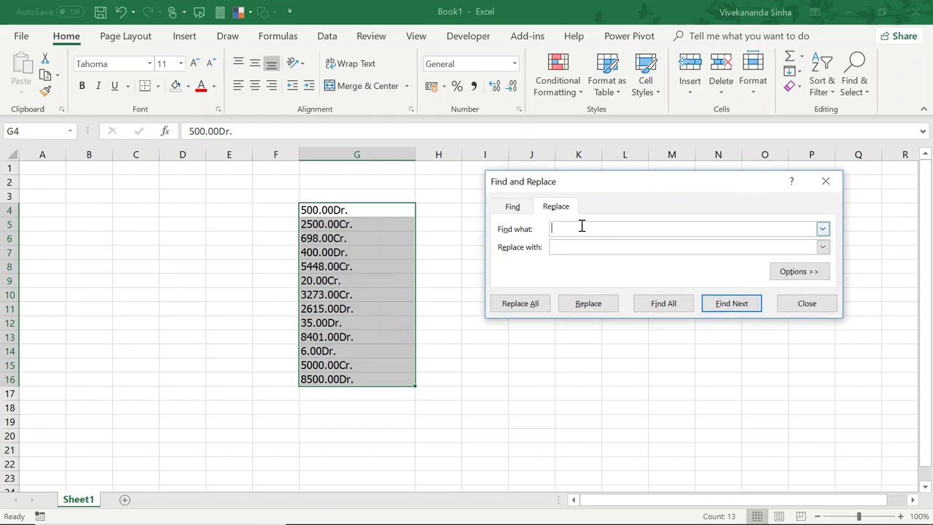
{"action": "type", "text": "Cr."}
{"action": "left_click", "coordinate": [573, 247]}
{"action": "left_click", "coordinate": [527, 304]}
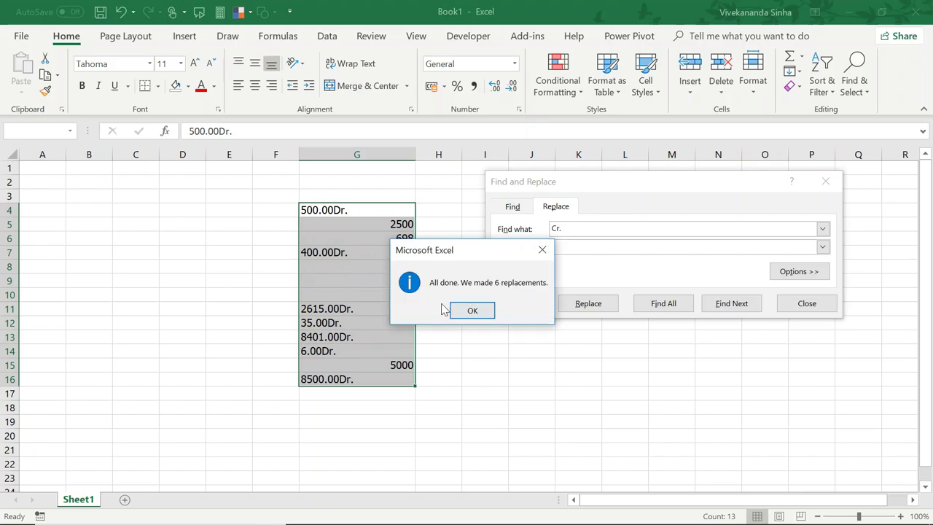
Replace every 'Dr.' in column G with a trailing '-', giving entries like 500.00- and 8500.00-
{"action": "left_click", "coordinate": [470, 311]}
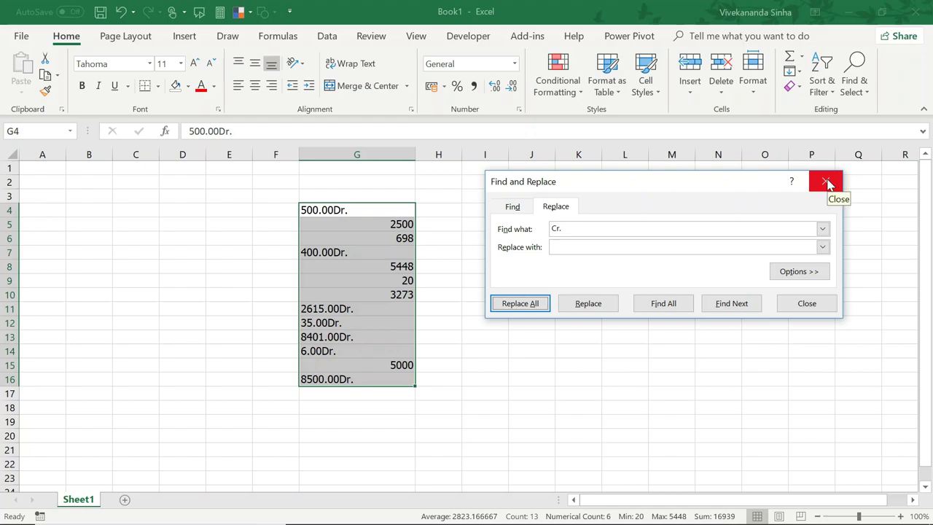
{"action": "left_click", "coordinate": [621, 227]}
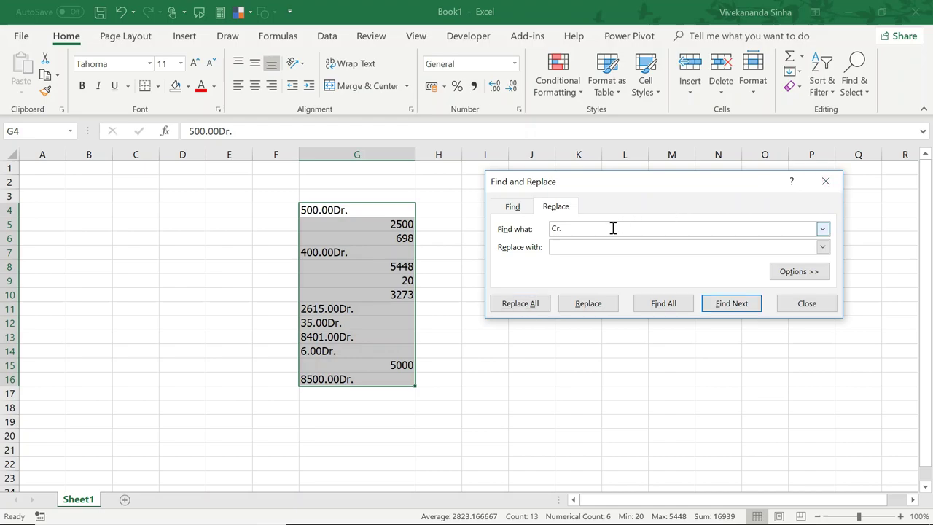
{"action": "type", "text": "Dr"}
{"action": "type", "text": "."}
{"action": "left_click", "coordinate": [557, 247]}
{"action": "type", "text": "-"}
{"action": "left_click", "coordinate": [534, 309]}
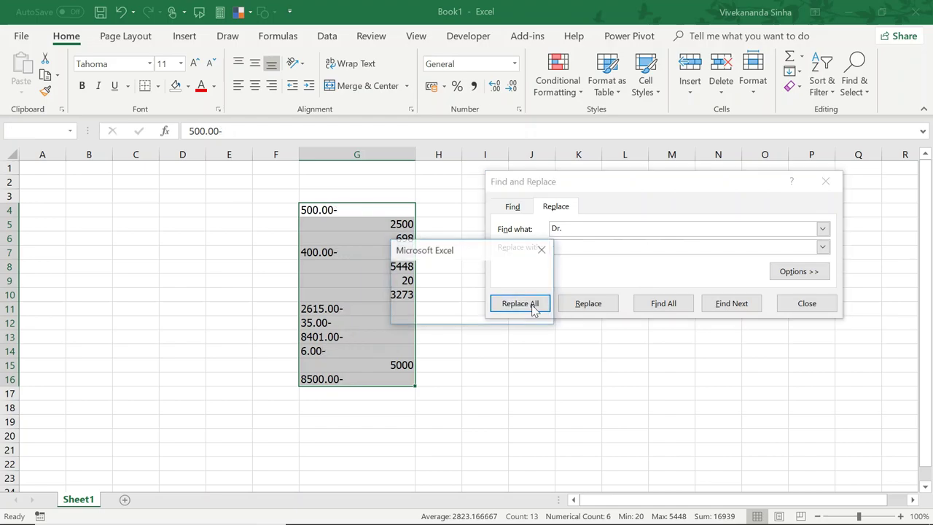
{"action": "left_click", "coordinate": [475, 311]}
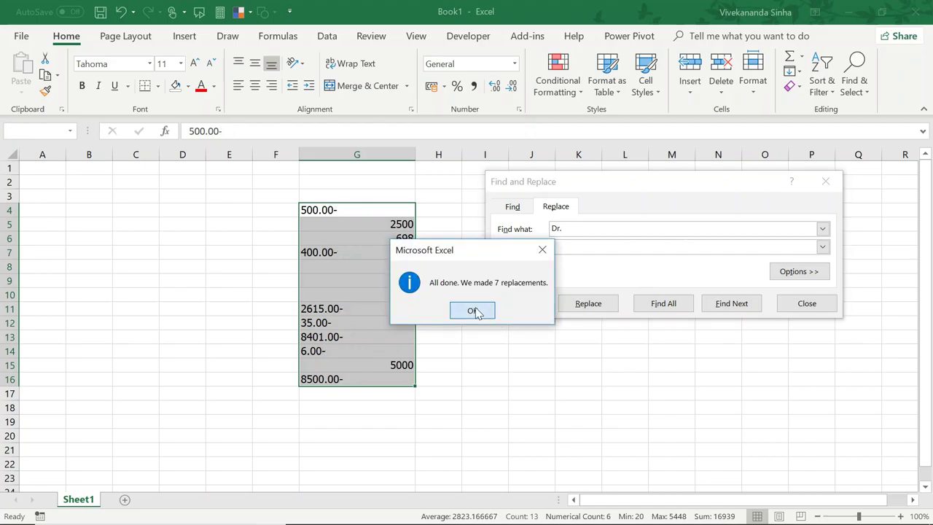
{"action": "left_click", "coordinate": [826, 181]}
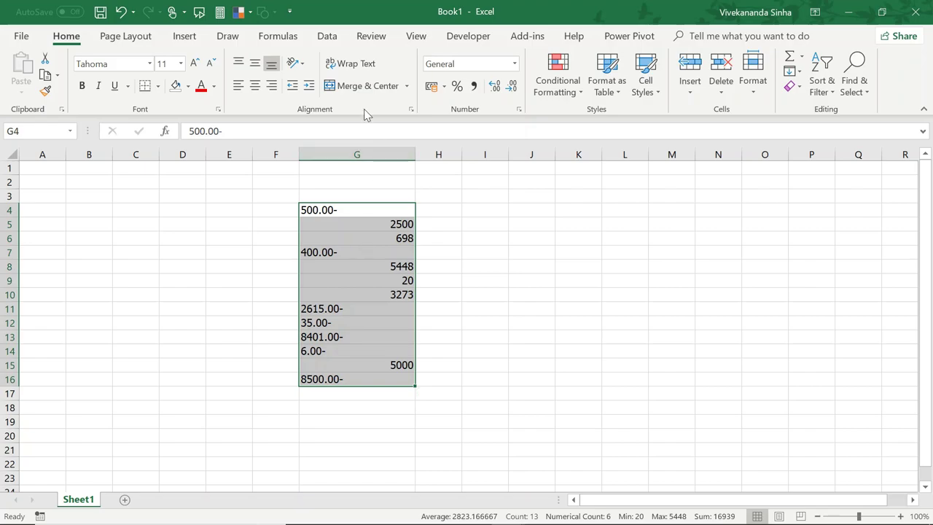
Start Text to Columns on the column G amounts, keeping the Delimited data type
{"action": "left_click", "coordinate": [328, 36]}
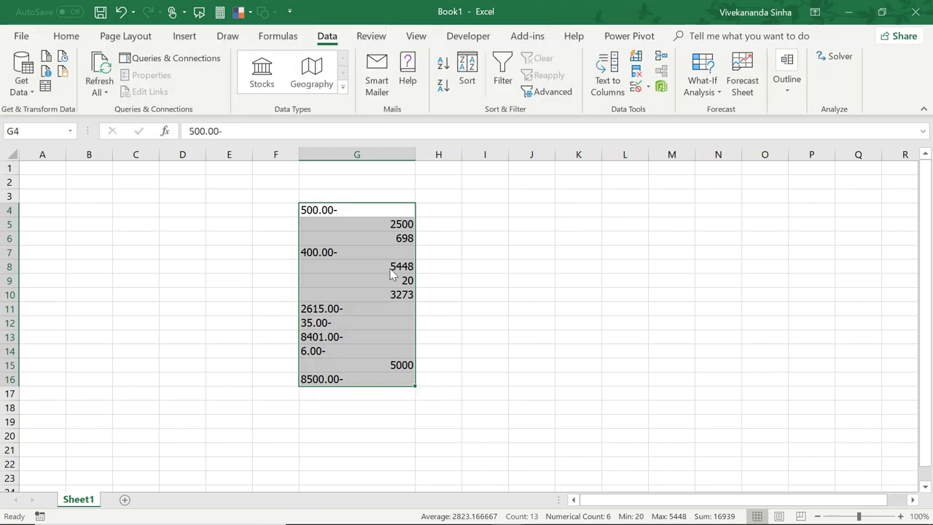
{"action": "key", "text": "alt+d"}
{"action": "key", "text": "e"}
{"action": "left_click_drag", "start_coordinate": [346, 91], "coordinate": [631, 57]}
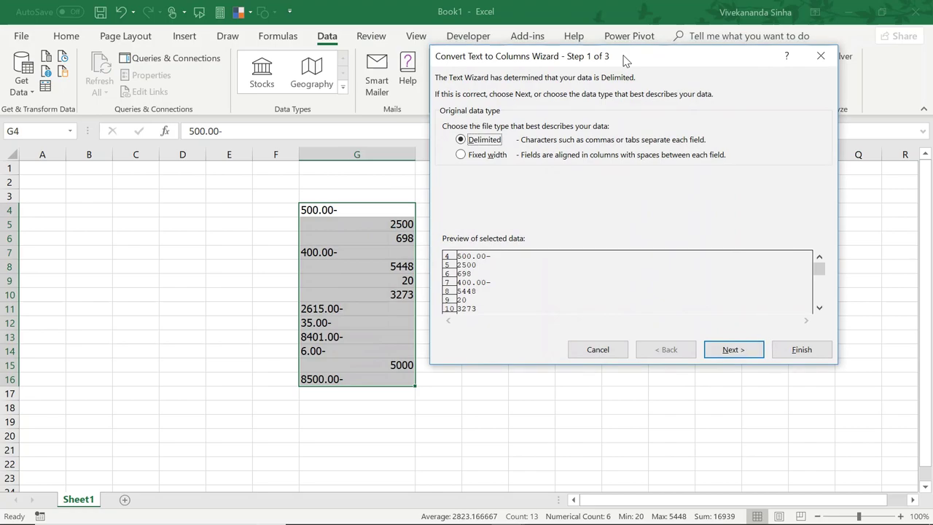
{"action": "left_click", "coordinate": [489, 156]}
{"action": "left_click", "coordinate": [479, 140]}
{"action": "left_click", "coordinate": [475, 156]}
{"action": "left_click", "coordinate": [482, 143]}
Finish the Delimited conversion so trailing-minus entries become negative numbers like -500, -2615 and -8500
{"action": "left_click", "coordinate": [725, 349]}
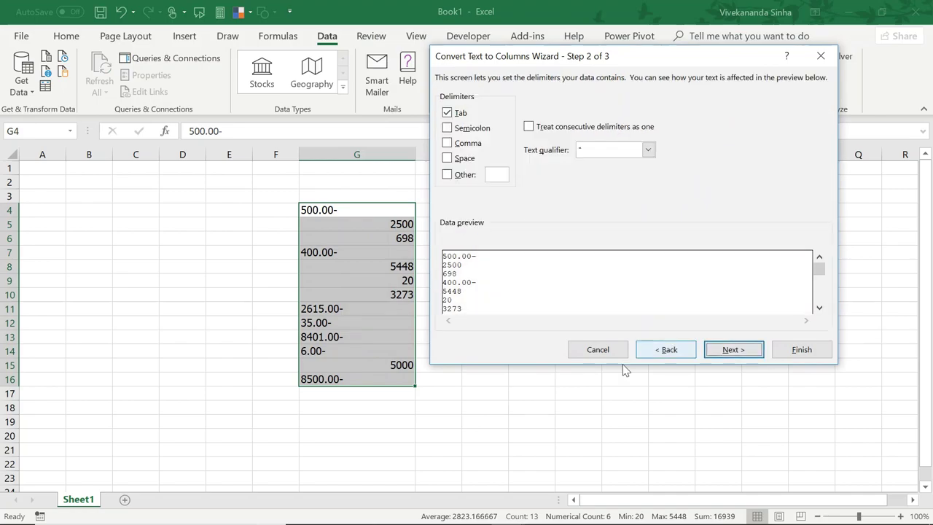
{"action": "left_click", "coordinate": [447, 113]}
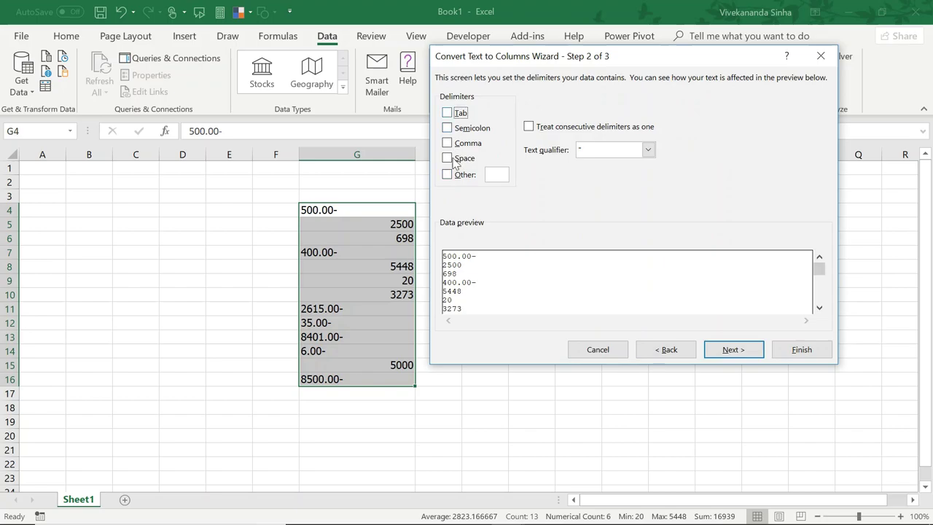
{"action": "left_click", "coordinate": [666, 350]}
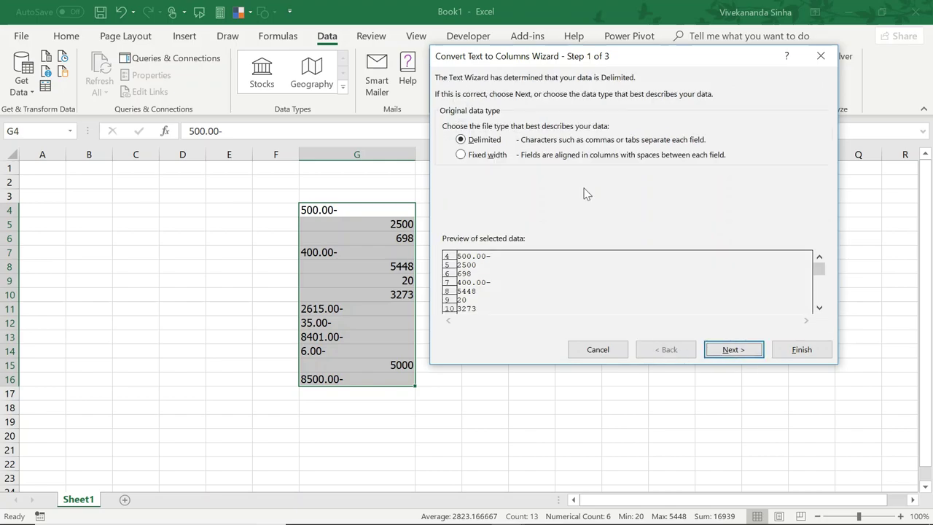
{"action": "left_click", "coordinate": [487, 156]}
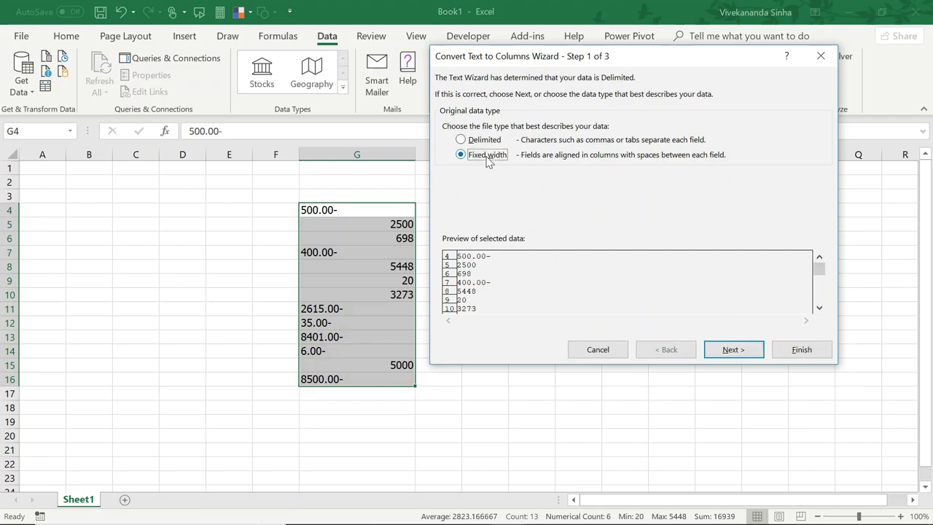
{"action": "left_click", "coordinate": [732, 350]}
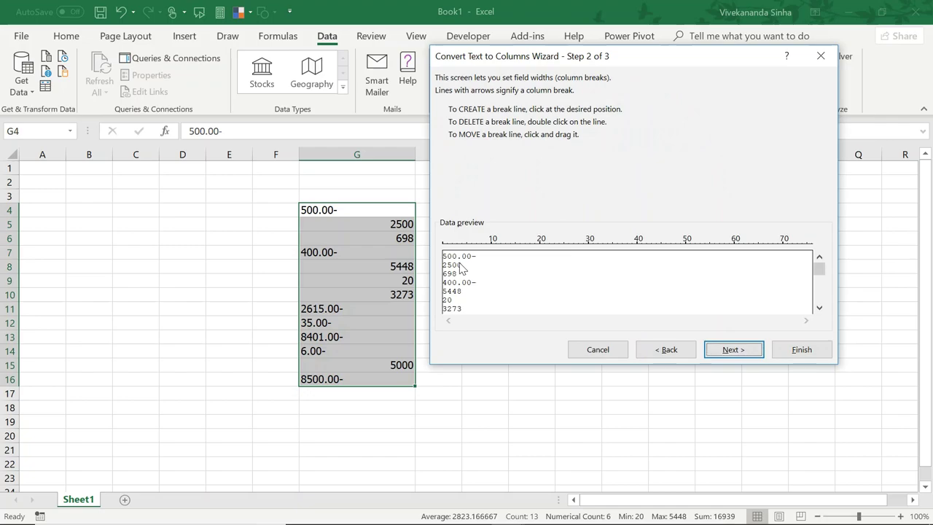
{"action": "left_click", "coordinate": [642, 351]}
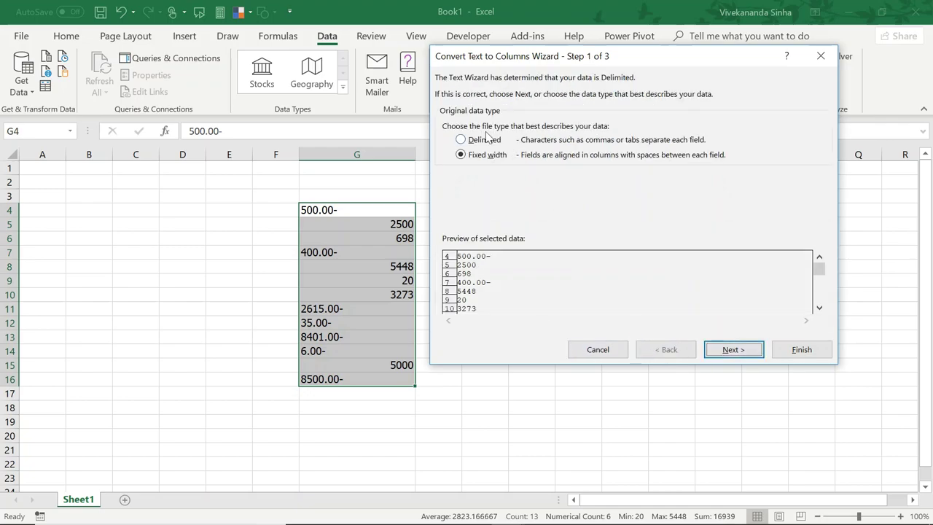
{"action": "left_click", "coordinate": [481, 143]}
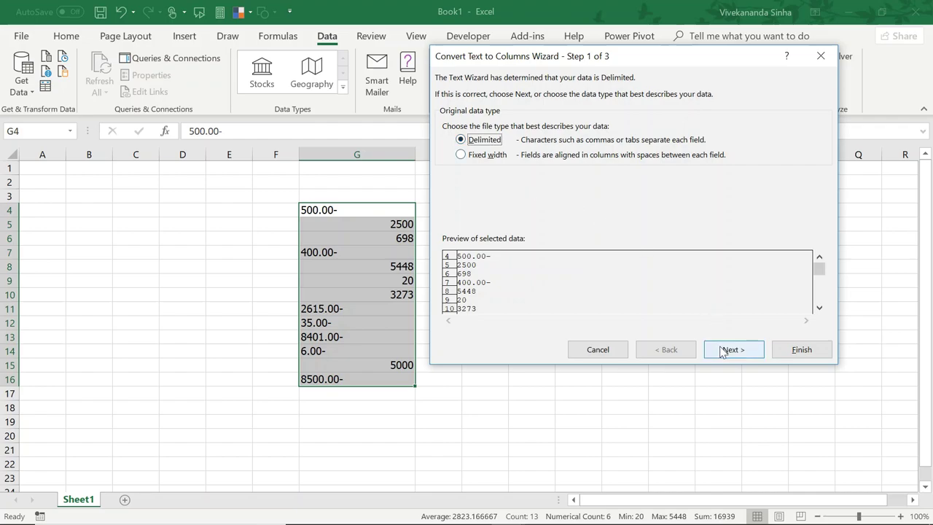
{"action": "left_click", "coordinate": [789, 353]}
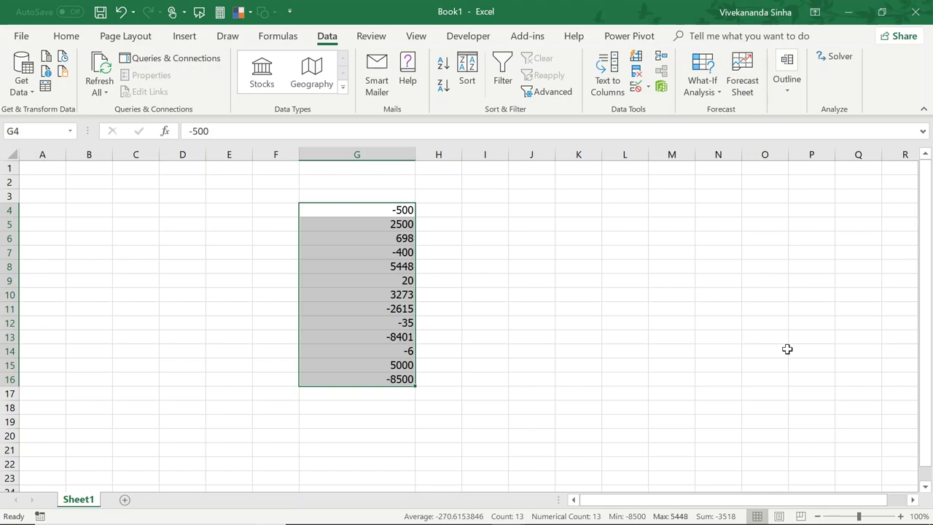
{"action": "left_click", "coordinate": [599, 86]}
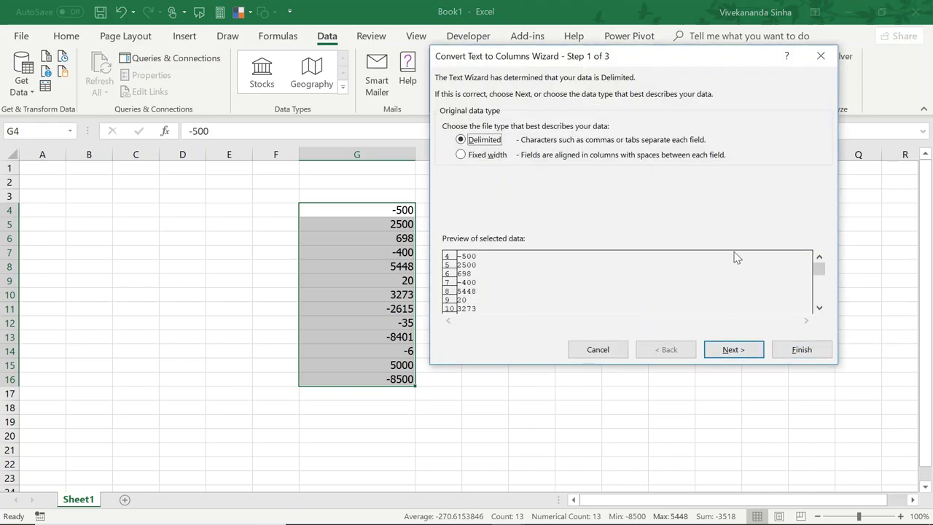
{"action": "left_click_drag", "start_coordinate": [640, 61], "coordinate": [529, 80]}
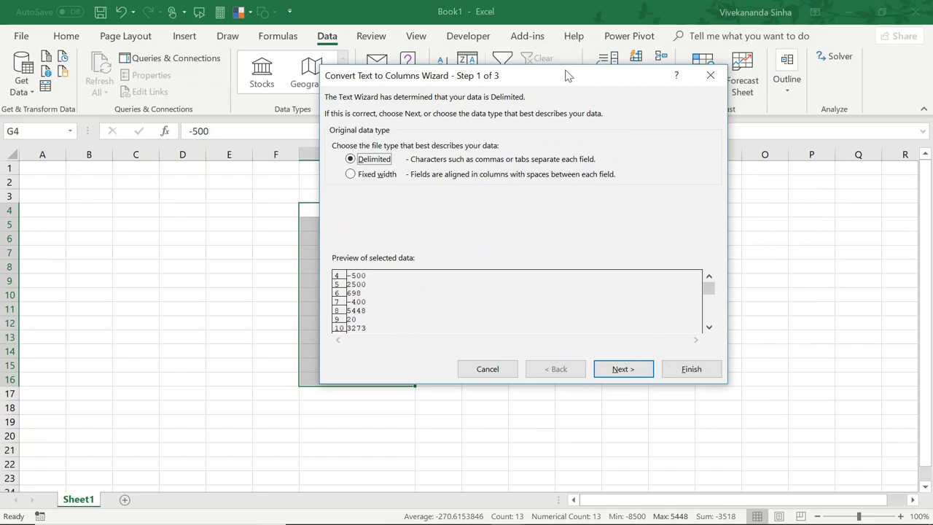
{"action": "left_click", "coordinate": [612, 369]}
{"action": "left_click", "coordinate": [612, 370]}
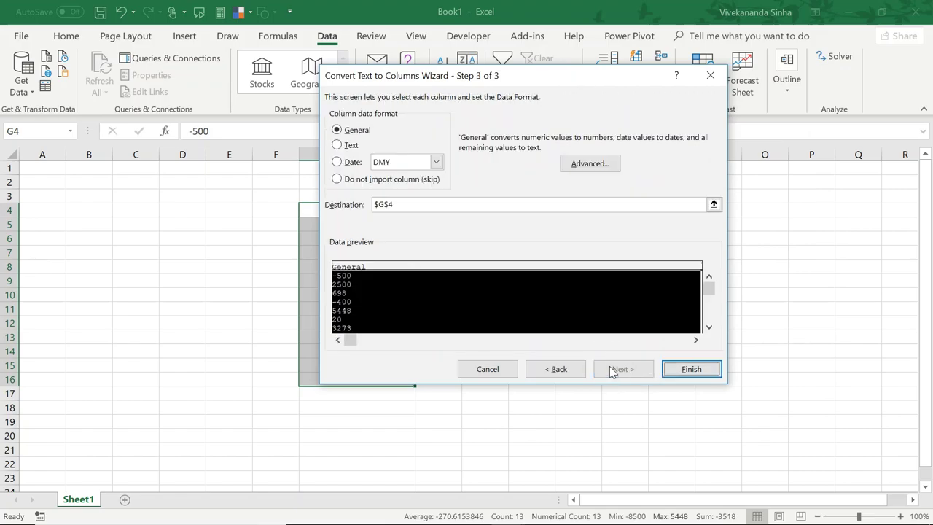
{"action": "left_click", "coordinate": [590, 167]}
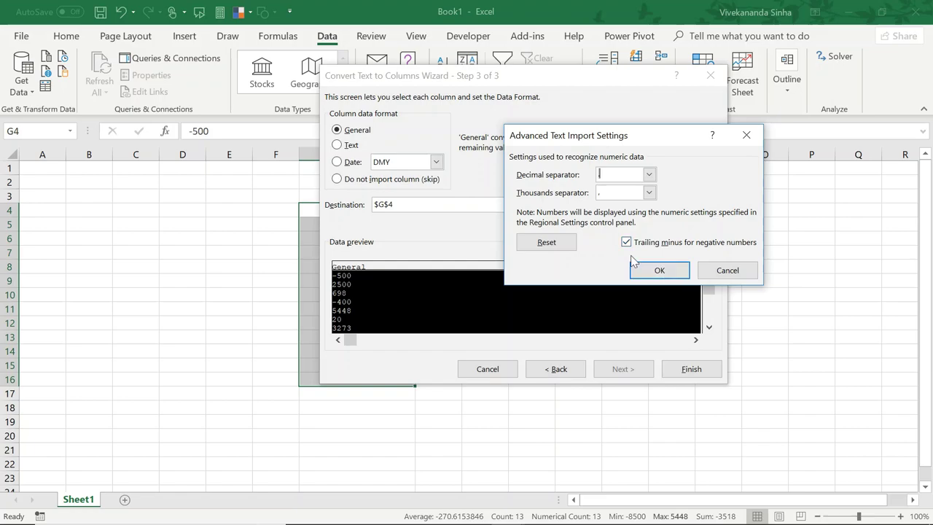
{"action": "left_click", "coordinate": [651, 270]}
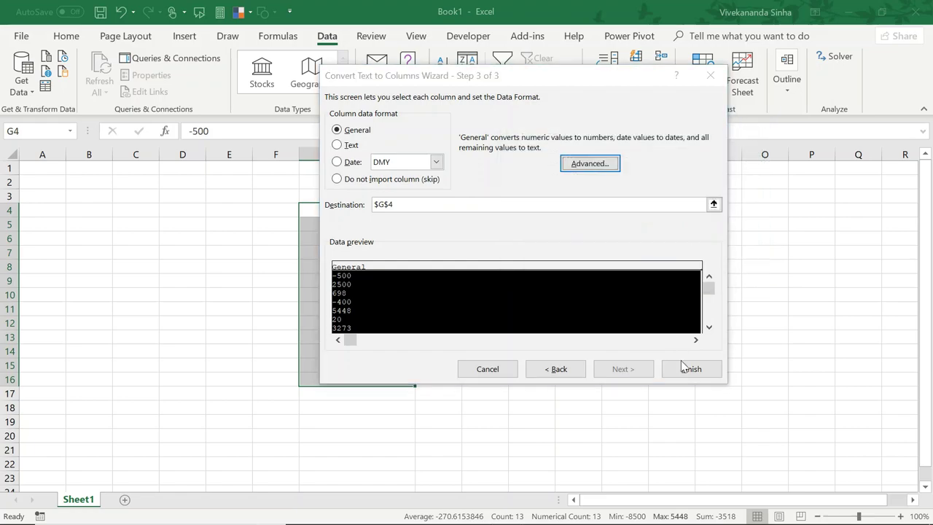
{"action": "left_click", "coordinate": [685, 372]}
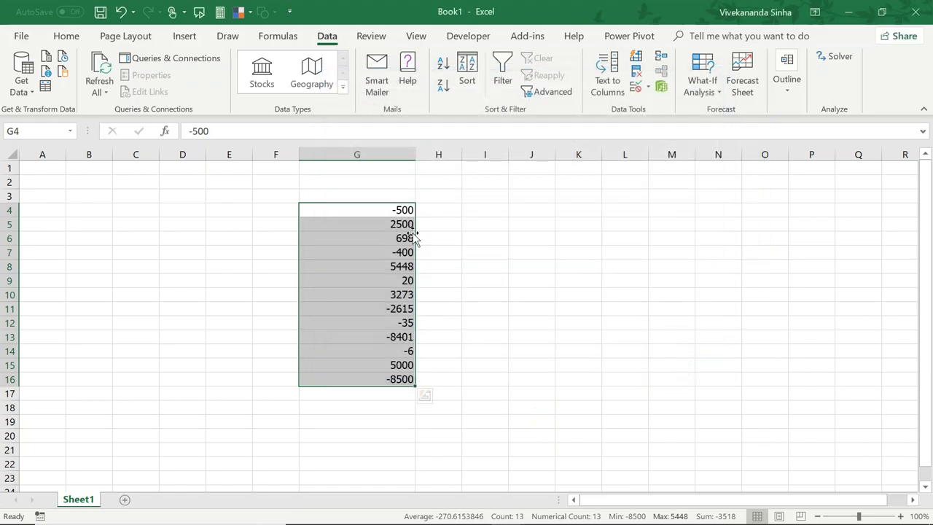